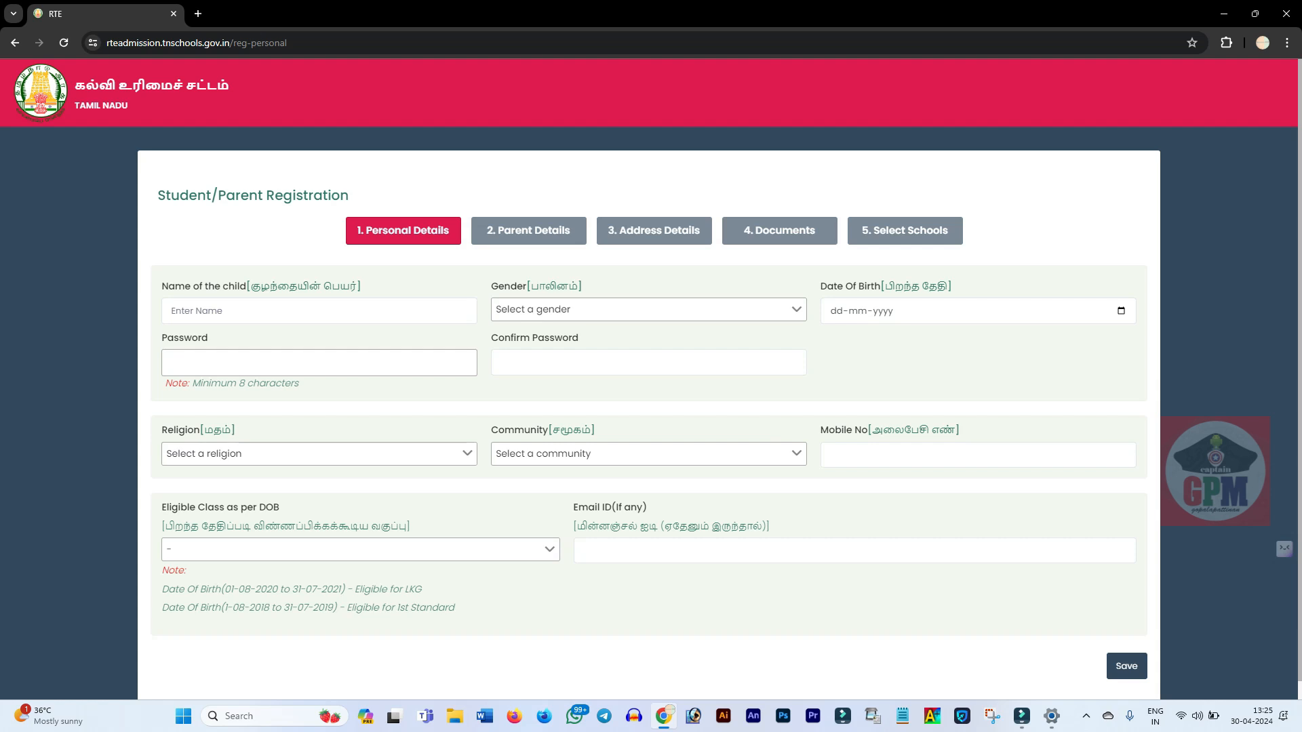
# Step: Enter the child's name and choose Male as the gender
pyautogui.click(647, 309)
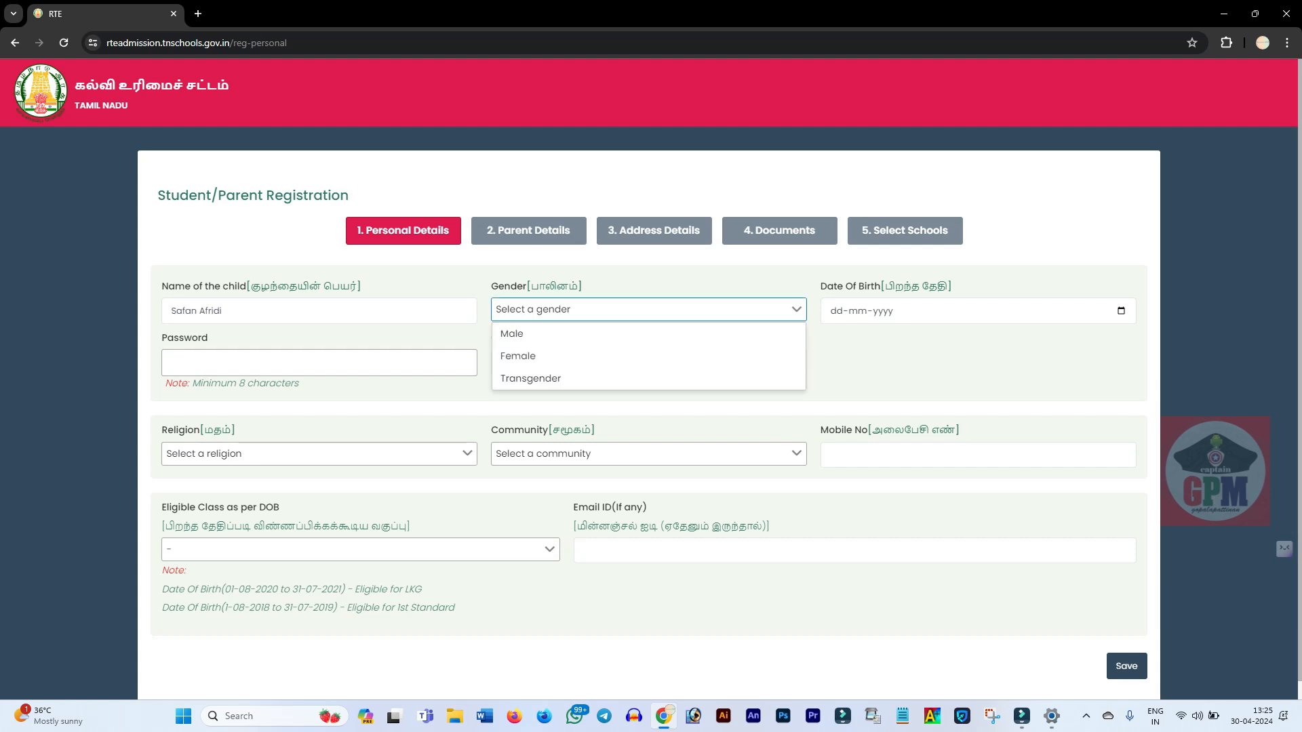
pyautogui.press('Down')
pyautogui.press('Return')
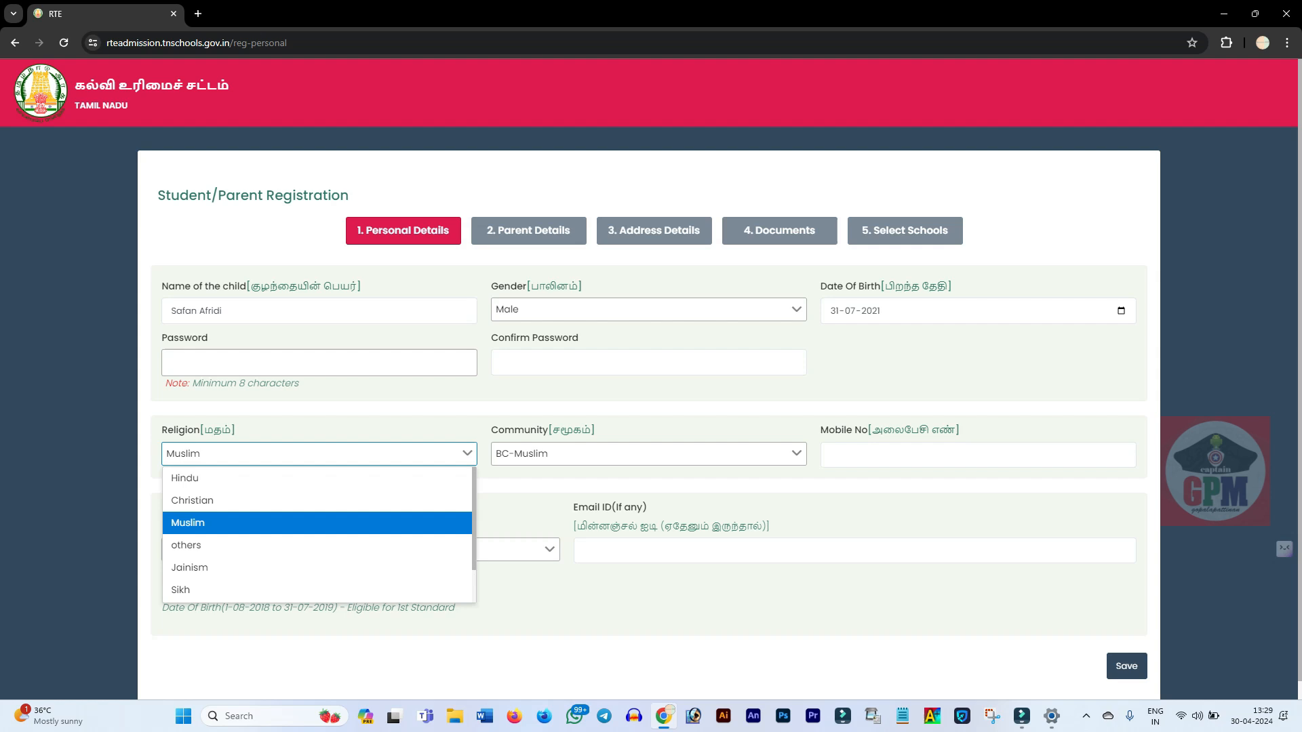
# Step: Keep religion Muslim and community BC-Muslim, then move on to the mobile number and password
pyautogui.click(319, 454)
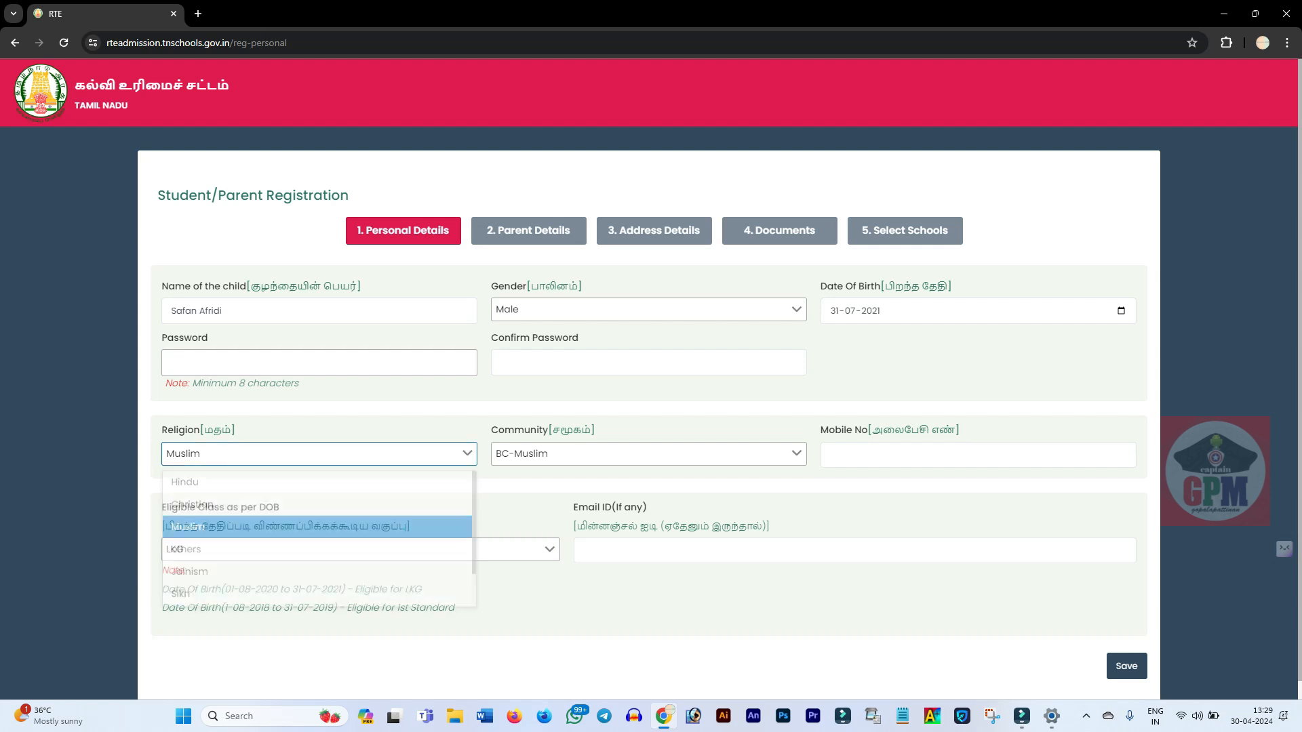
pyautogui.click(648, 454)
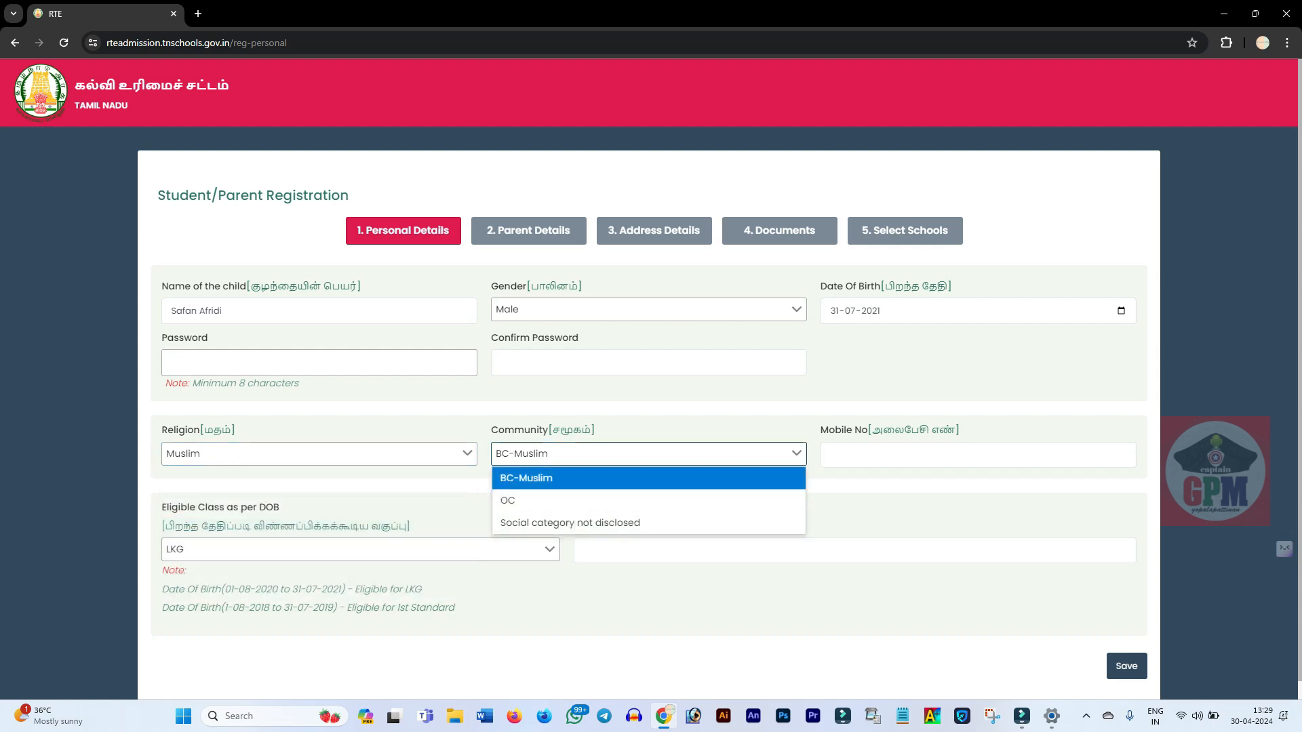
pyautogui.press('Return')
pyautogui.press('Tab')
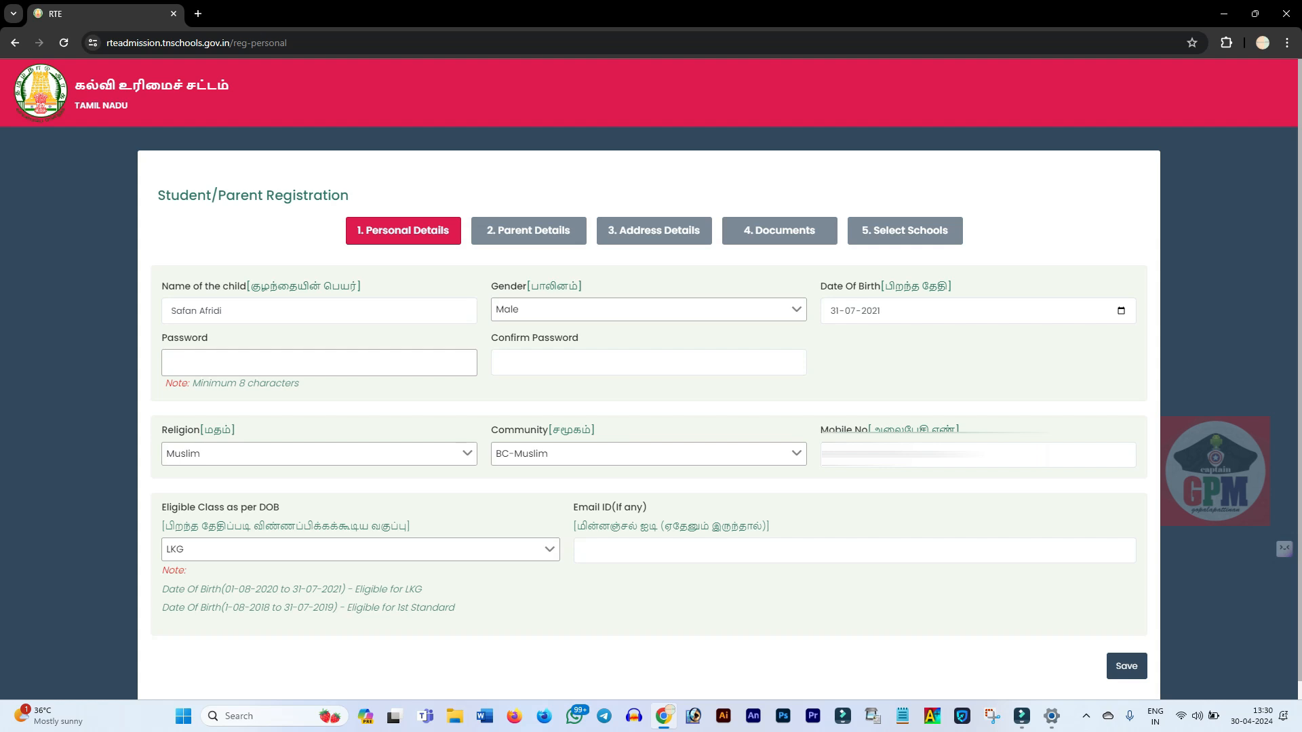
pyautogui.click(319, 363)
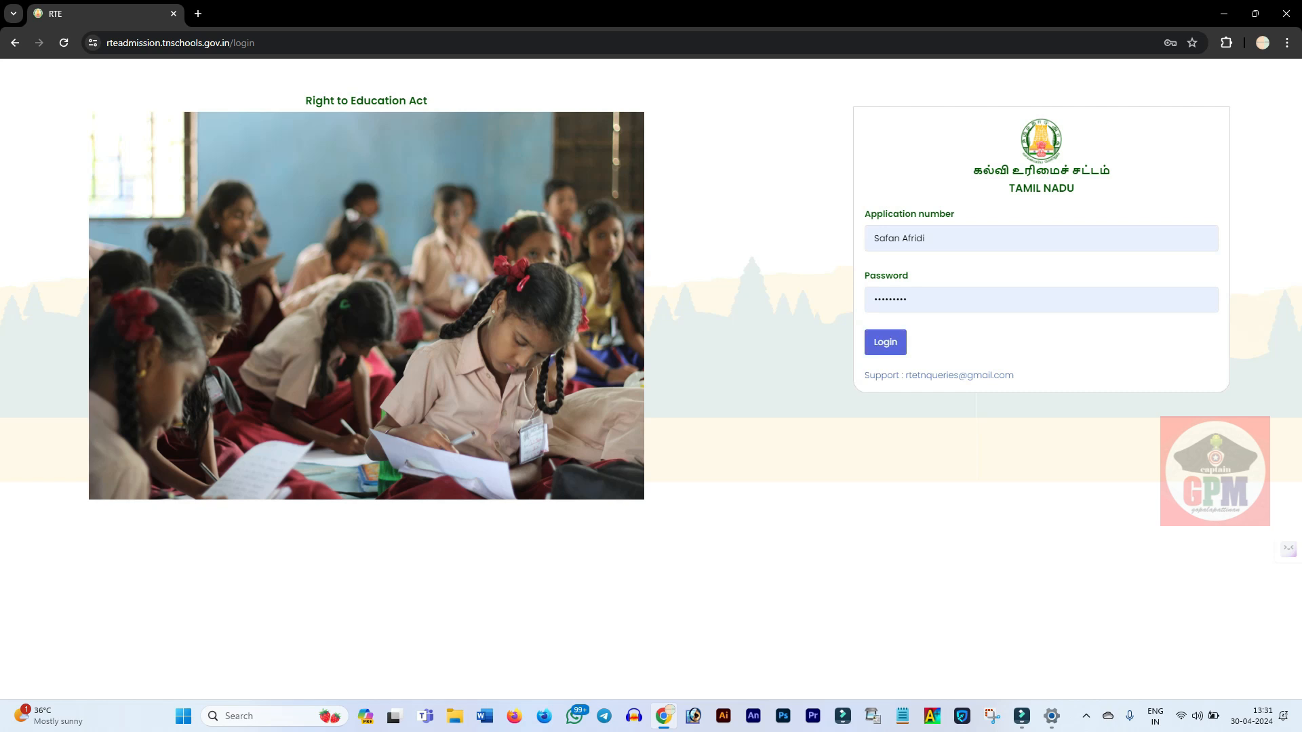
# Step: Log in with the filled-in application number and password
pyautogui.click(885, 342)
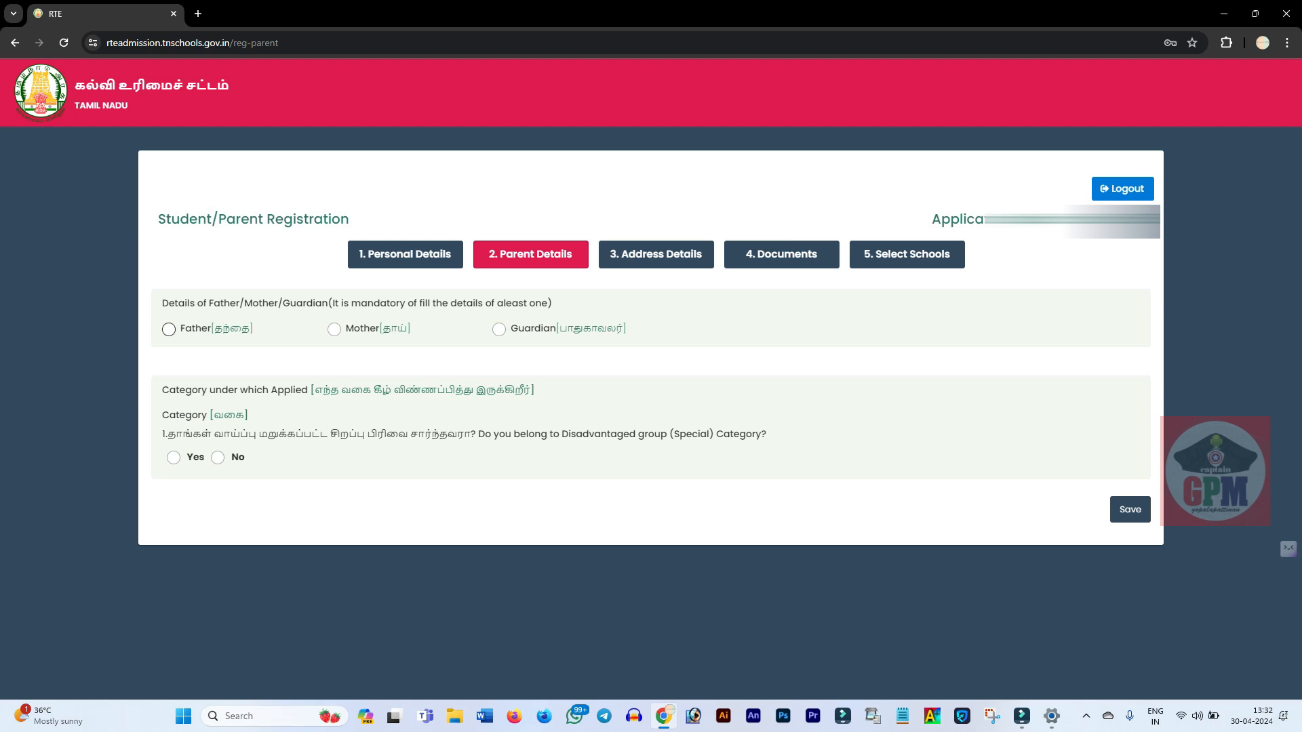
# Step: Choose to give the father's details and answer No to the disadvantaged group question
pyautogui.click(168, 329)
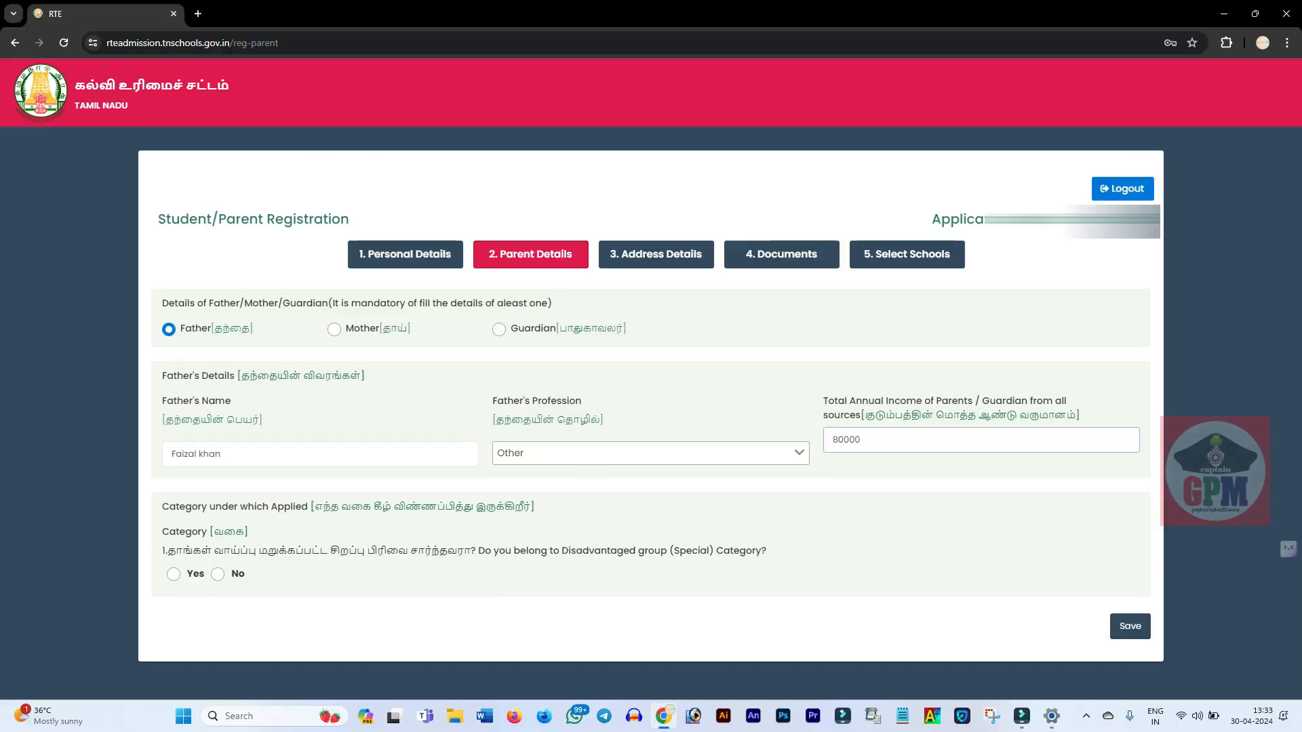
pyautogui.click(174, 575)
pyautogui.click(701, 355)
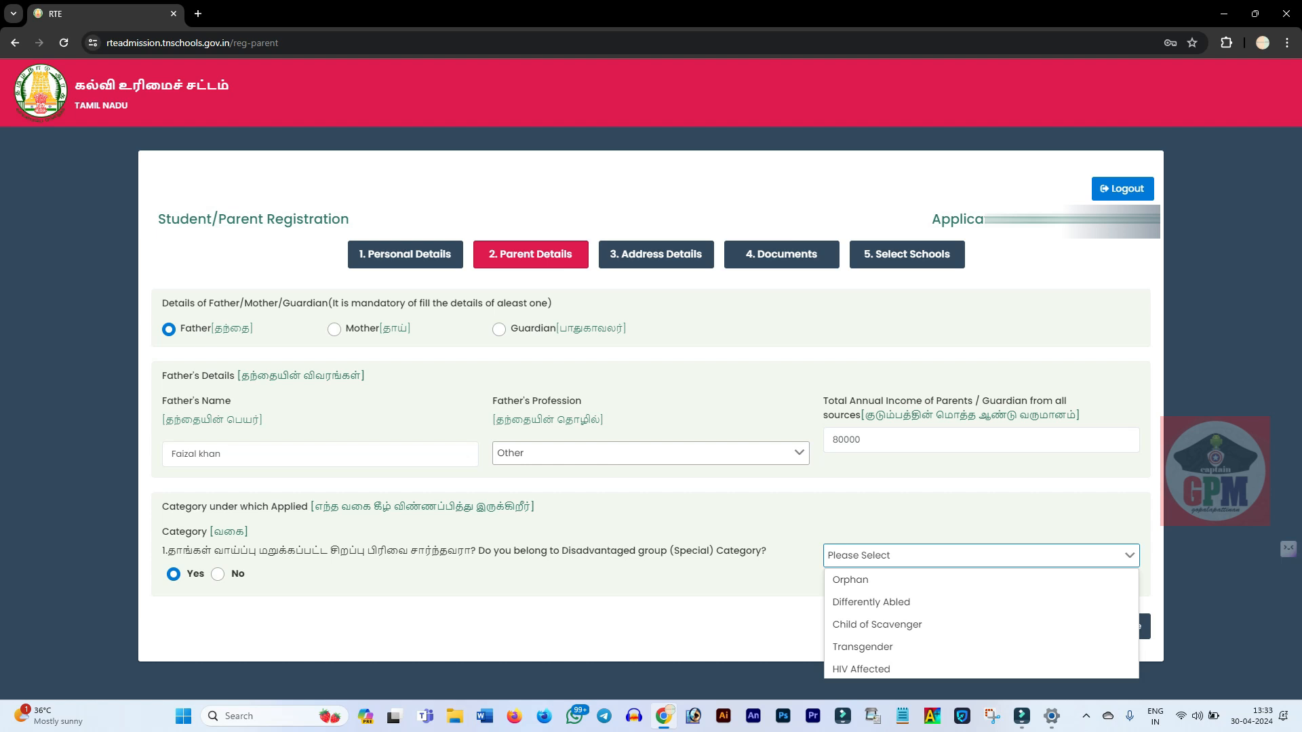
pyautogui.click(475, 581)
pyautogui.click(218, 574)
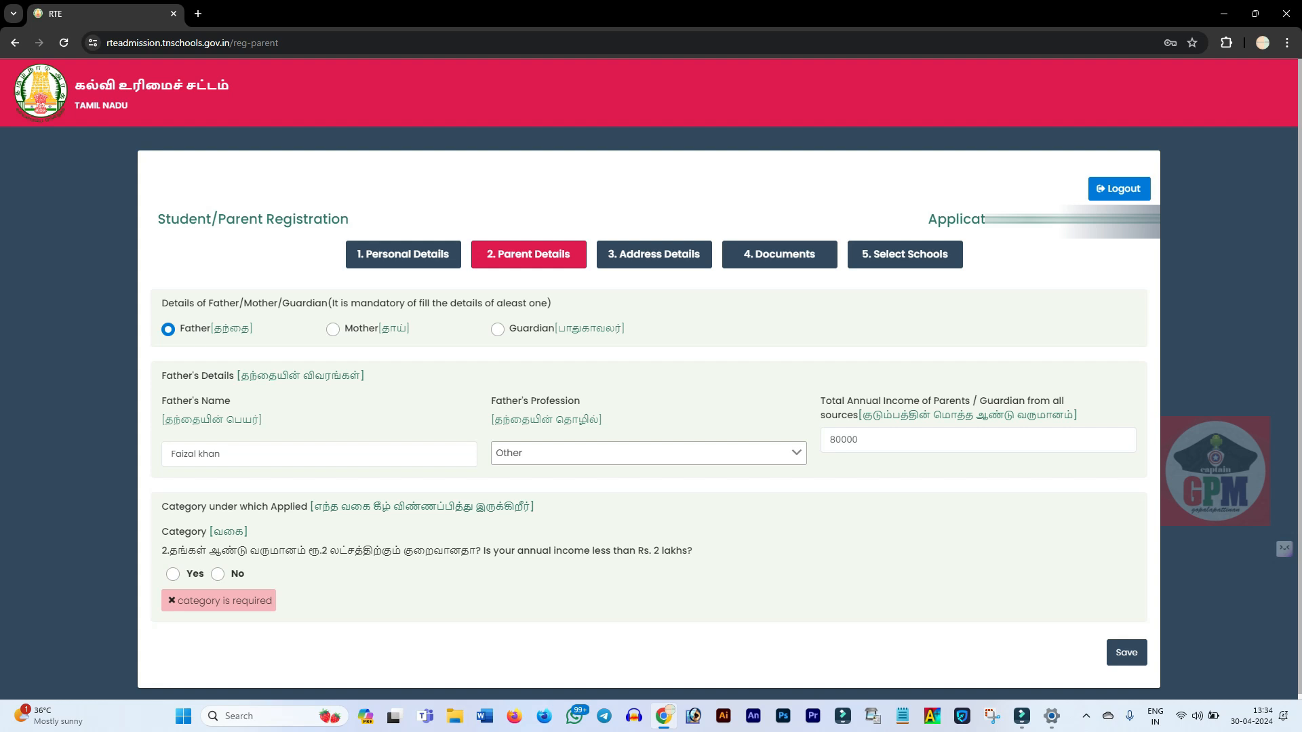
# Step: Answer Yes to 'Is your annual income less than Rs. 2 lakhs?'
pyautogui.click(173, 574)
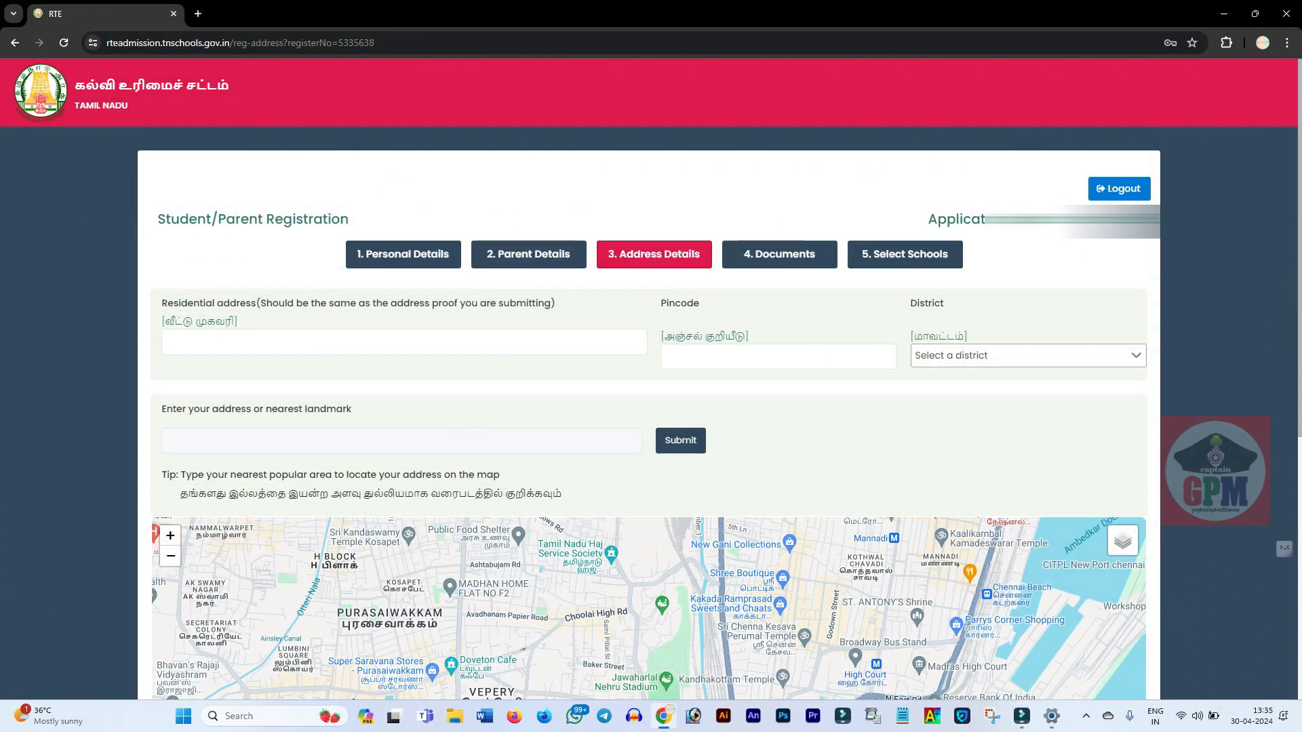
pyautogui.click(171, 342)
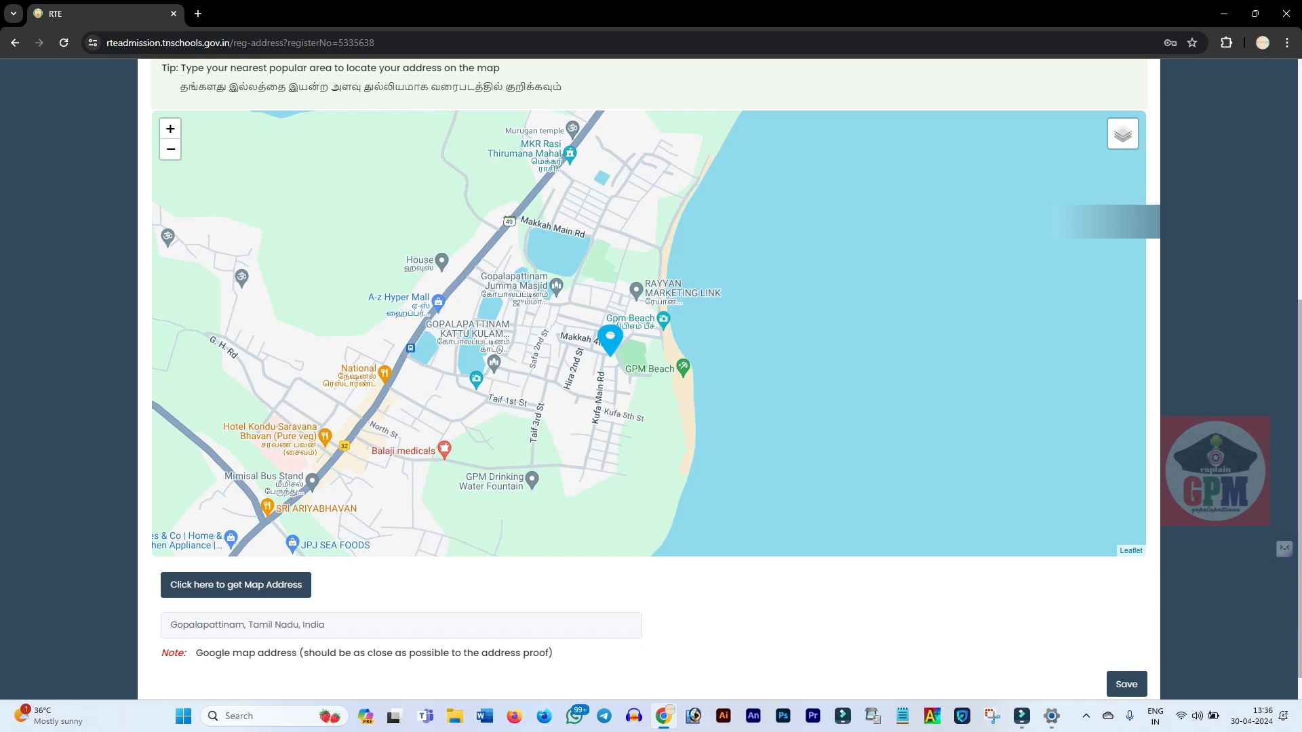
pyautogui.moveTo(610, 337); pyautogui.dragTo(573, 331)
pyautogui.scroll(2, 556, 361)
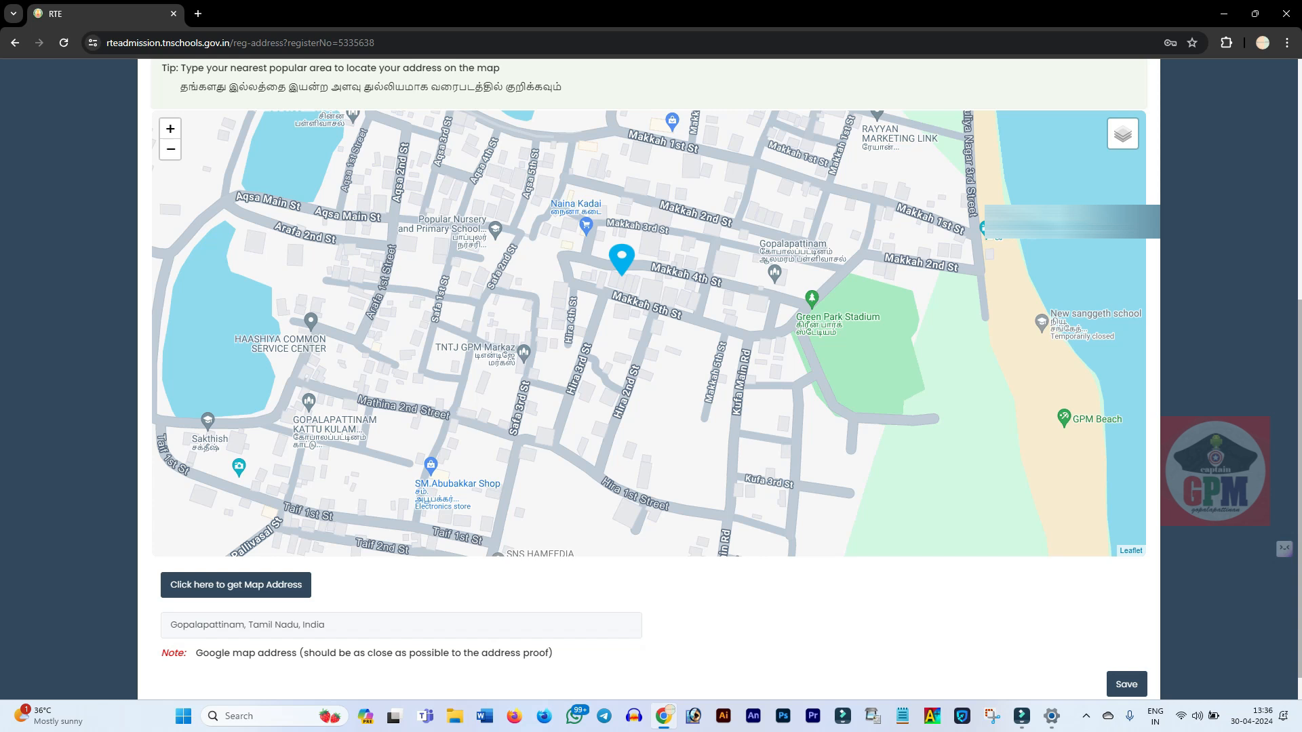
pyautogui.moveTo(621, 257); pyautogui.dragTo(591, 244)
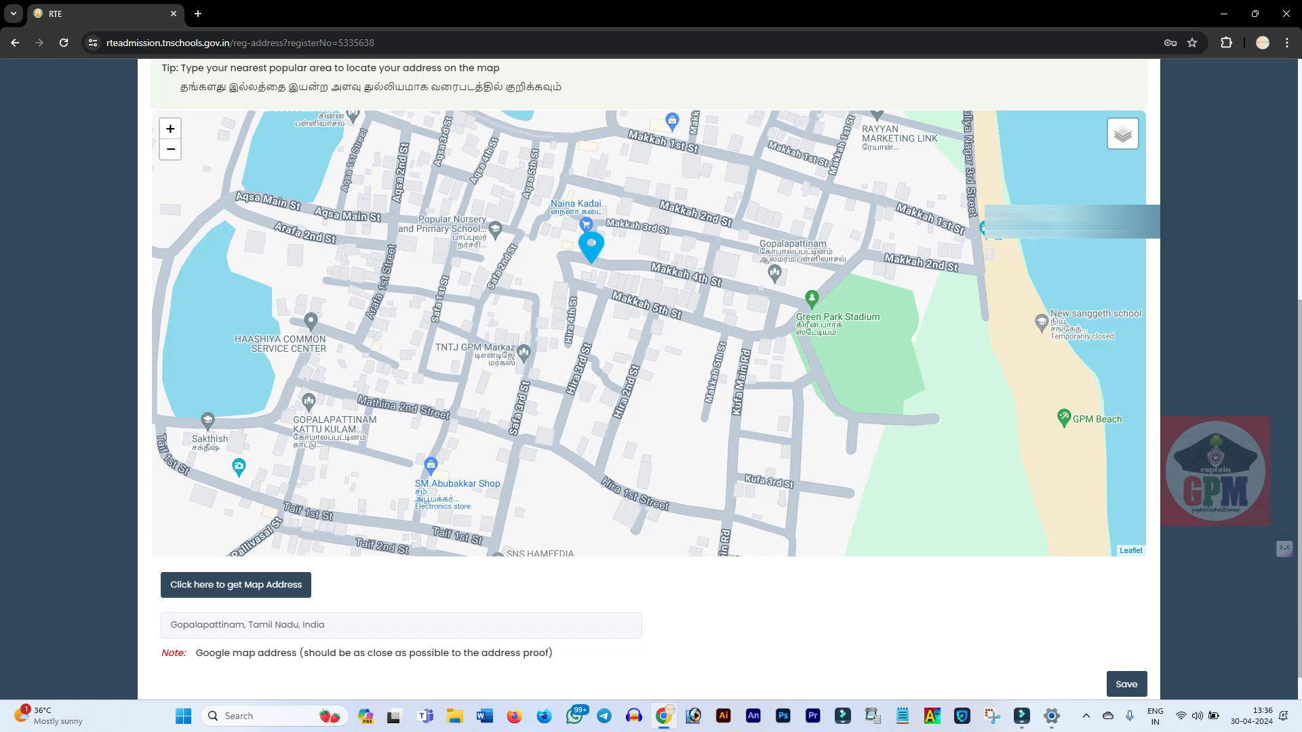
pyautogui.scroll(-4, 874, 516)
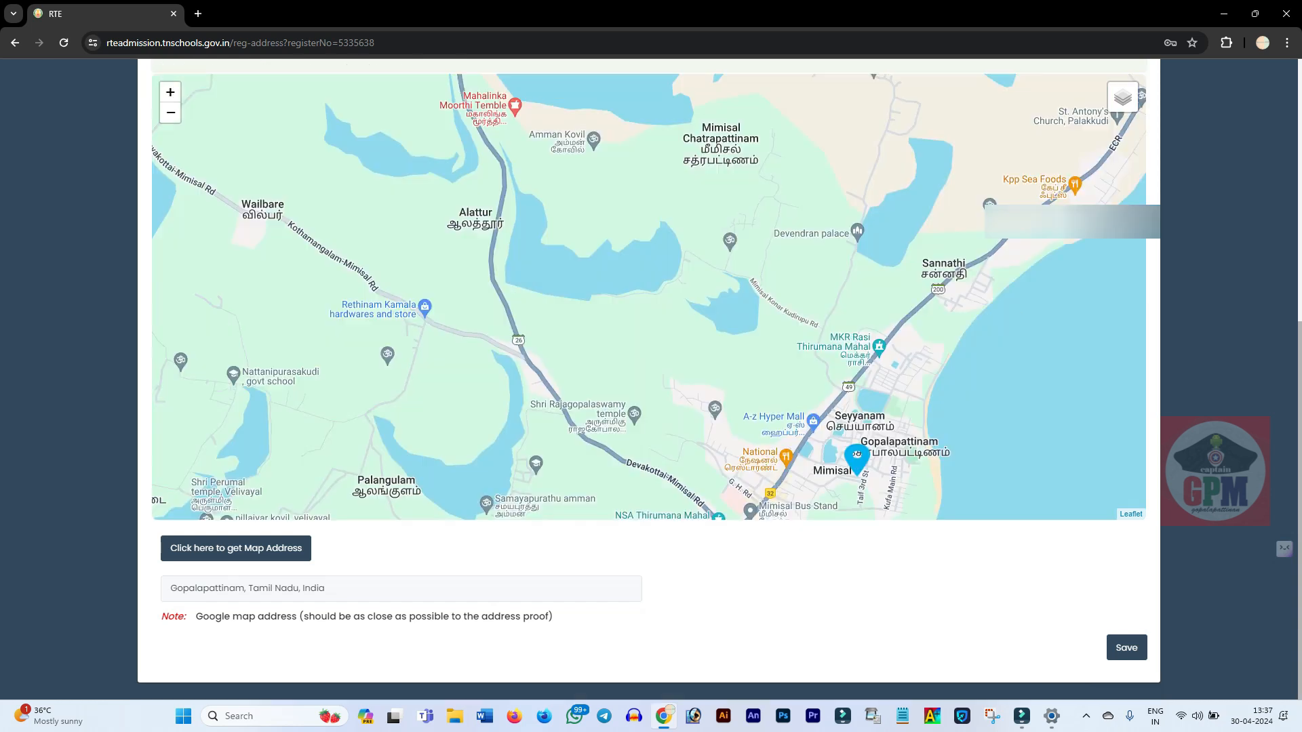
pyautogui.click(1126, 648)
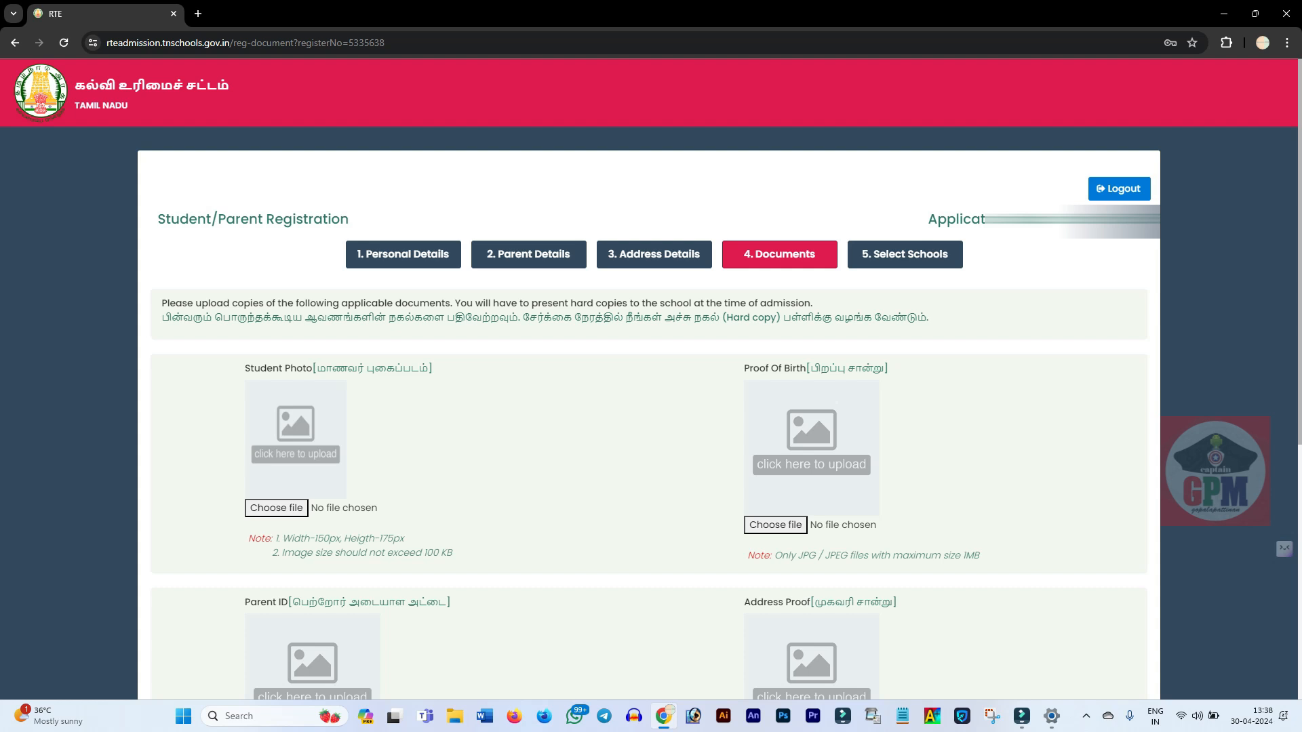
# Step: Scroll down through the Documents page's empty upload slots
pyautogui.scroll(-1, 650, 407)
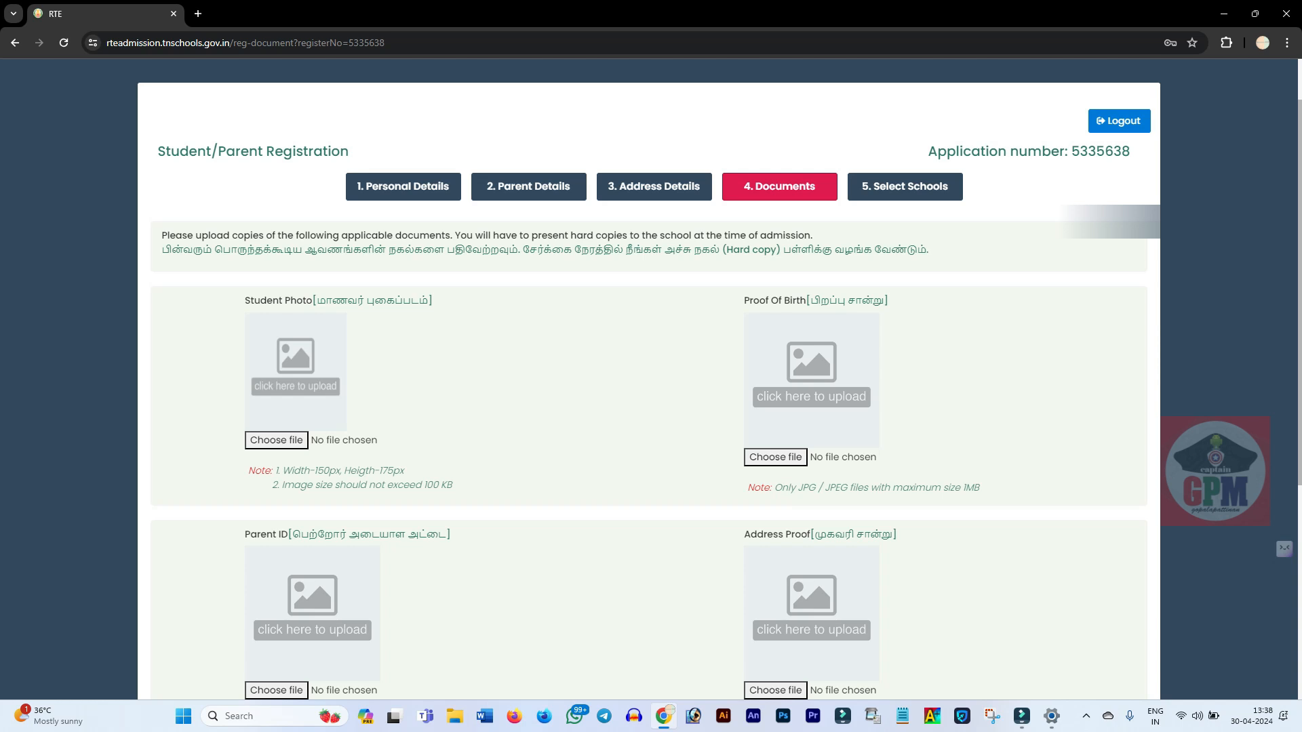
pyautogui.scroll(-2, 651, 406)
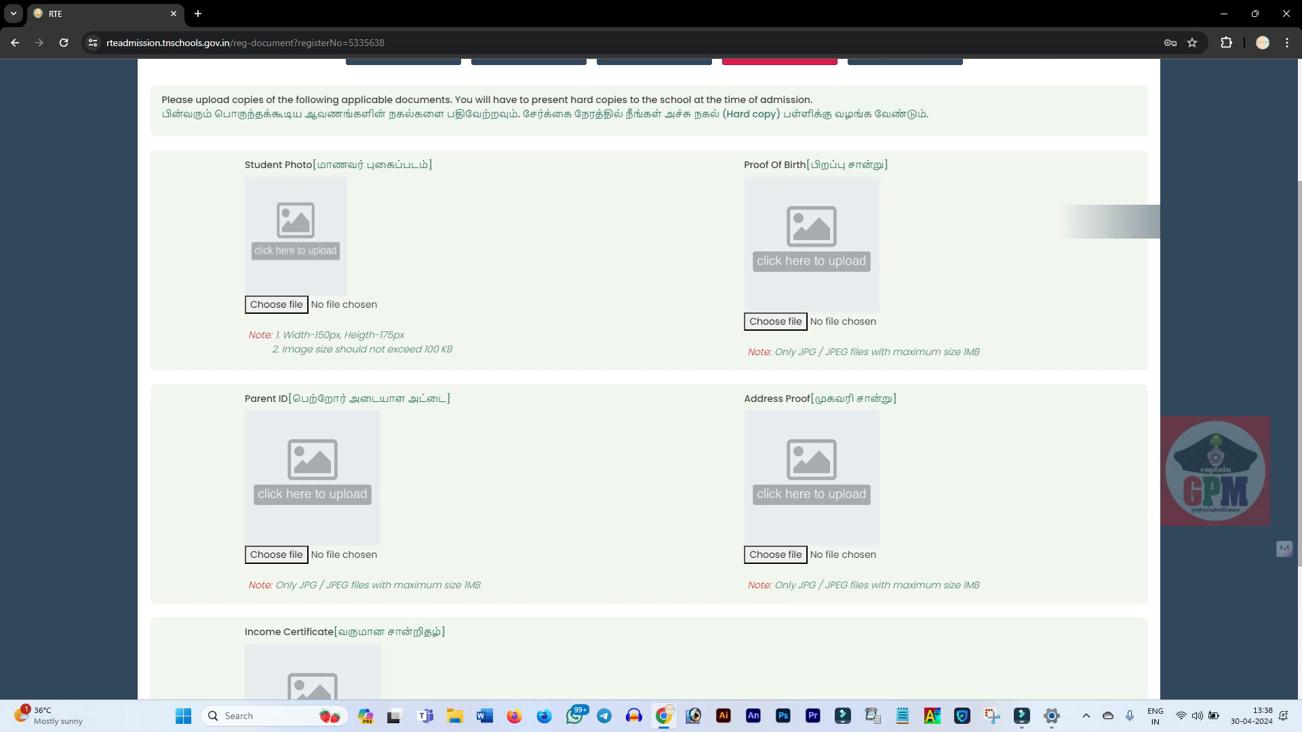
pyautogui.scroll(-1, 650, 380)
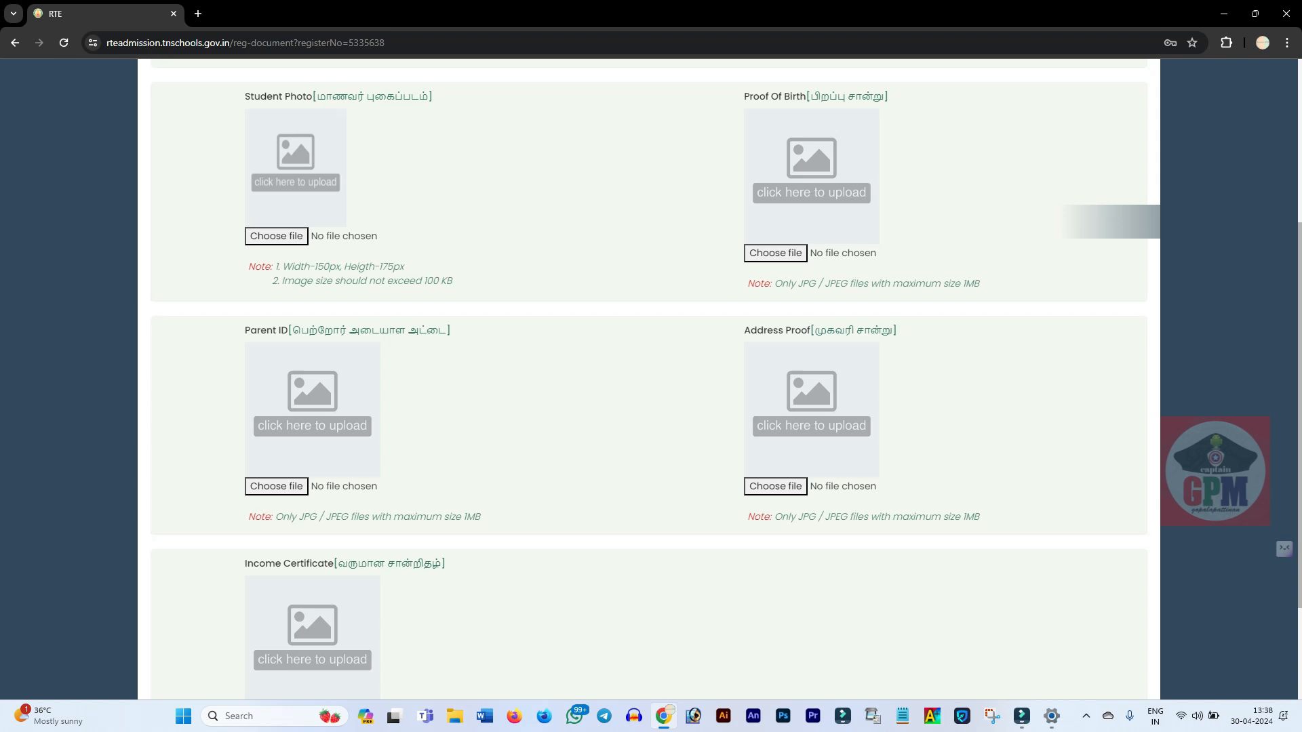
pyautogui.scroll(-3, 649, 380)
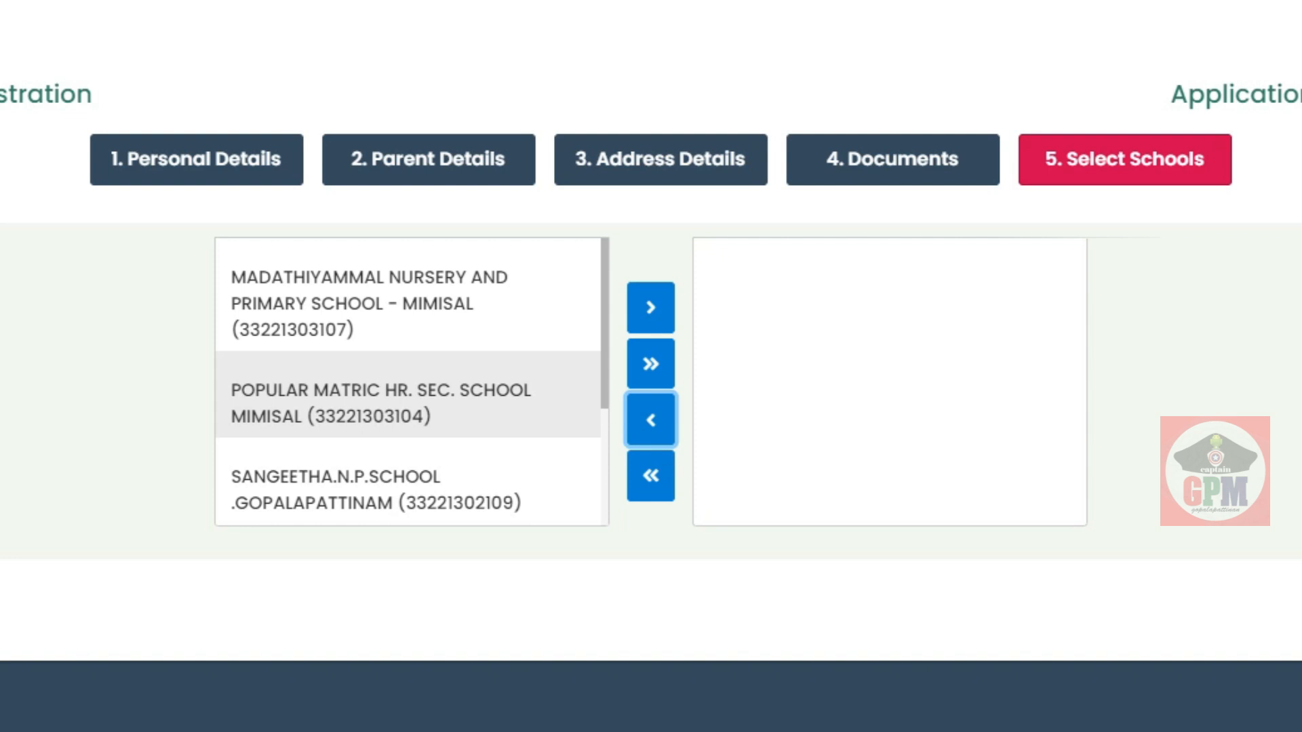
# Step: Add MADATHIYAMMAL, SANGEETHA.N.P.SCHOOL, POPULAR MATRIC, NEW POPULAR.NP and the last school to the chosen list
pyautogui.click(408, 303)
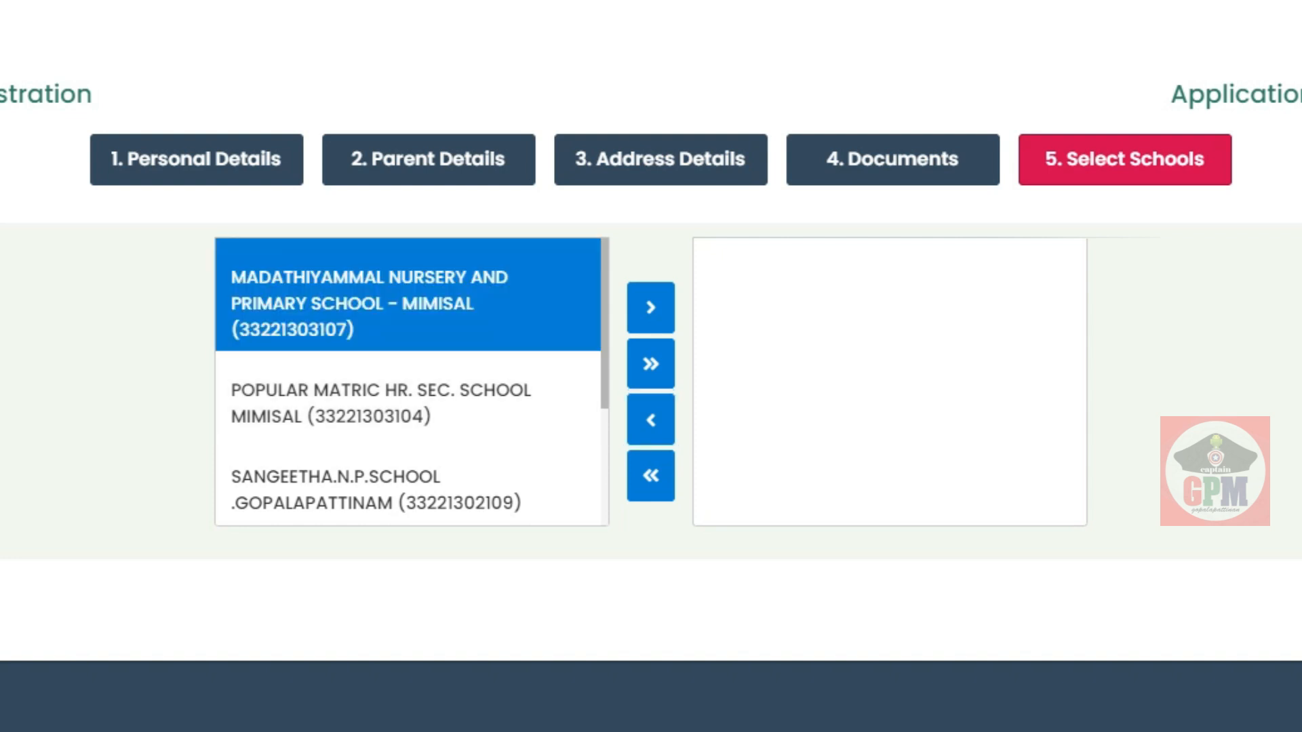
pyautogui.click(650, 308)
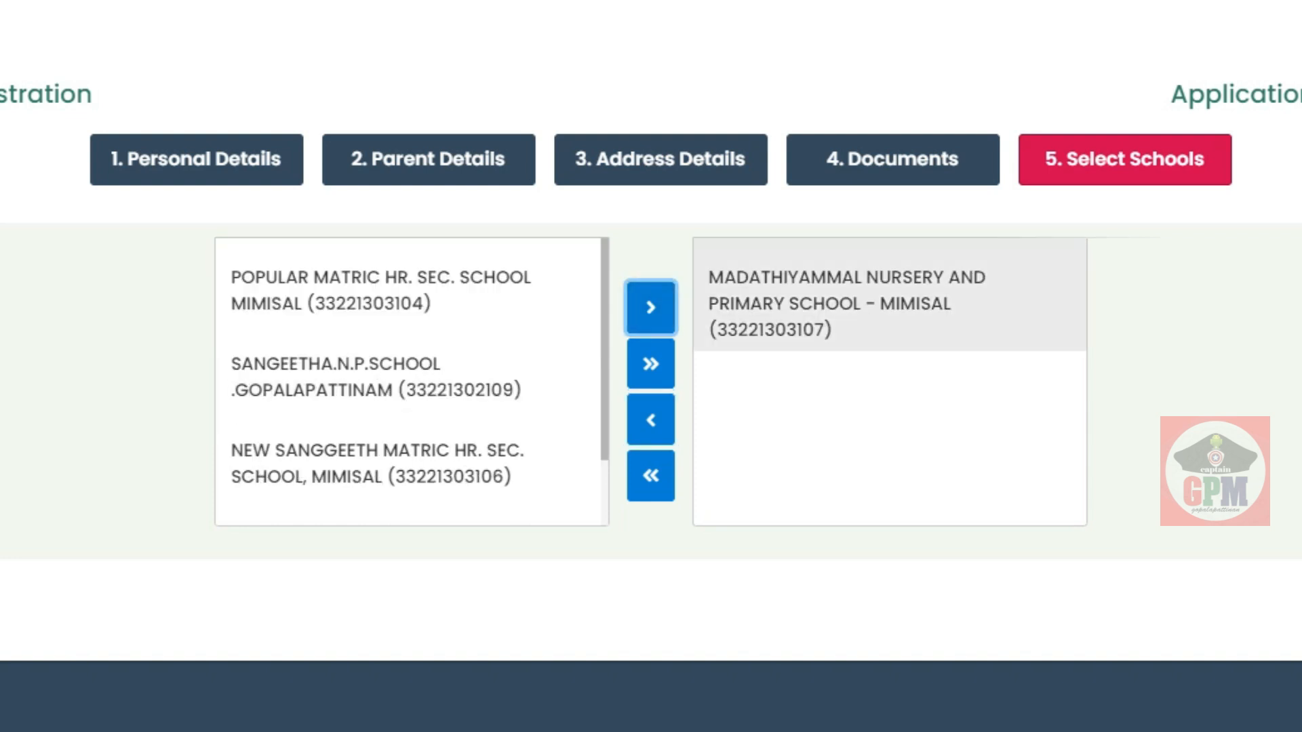
pyautogui.click(380, 377)
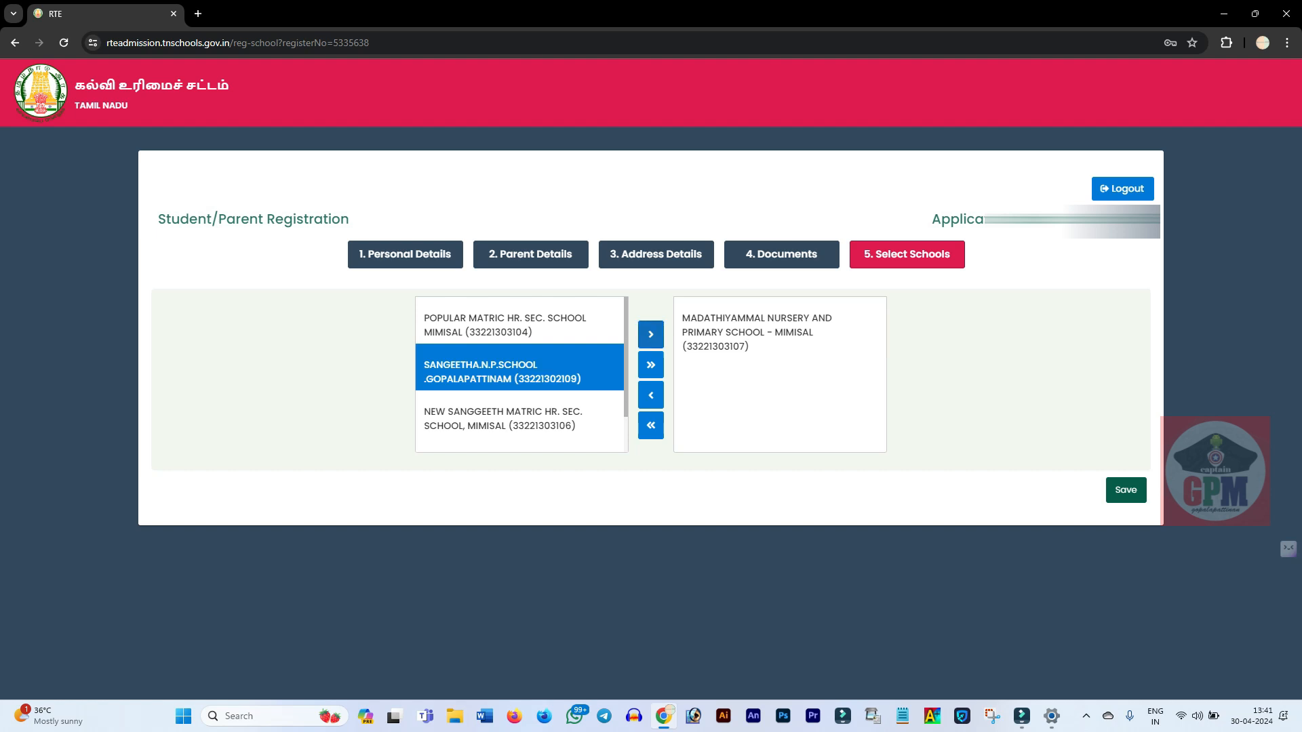
pyautogui.click(650, 335)
pyautogui.click(520, 325)
pyautogui.click(651, 334)
pyautogui.click(520, 377)
pyautogui.click(543, 328)
pyautogui.click(651, 335)
pyautogui.scroll(-2, 776, 374)
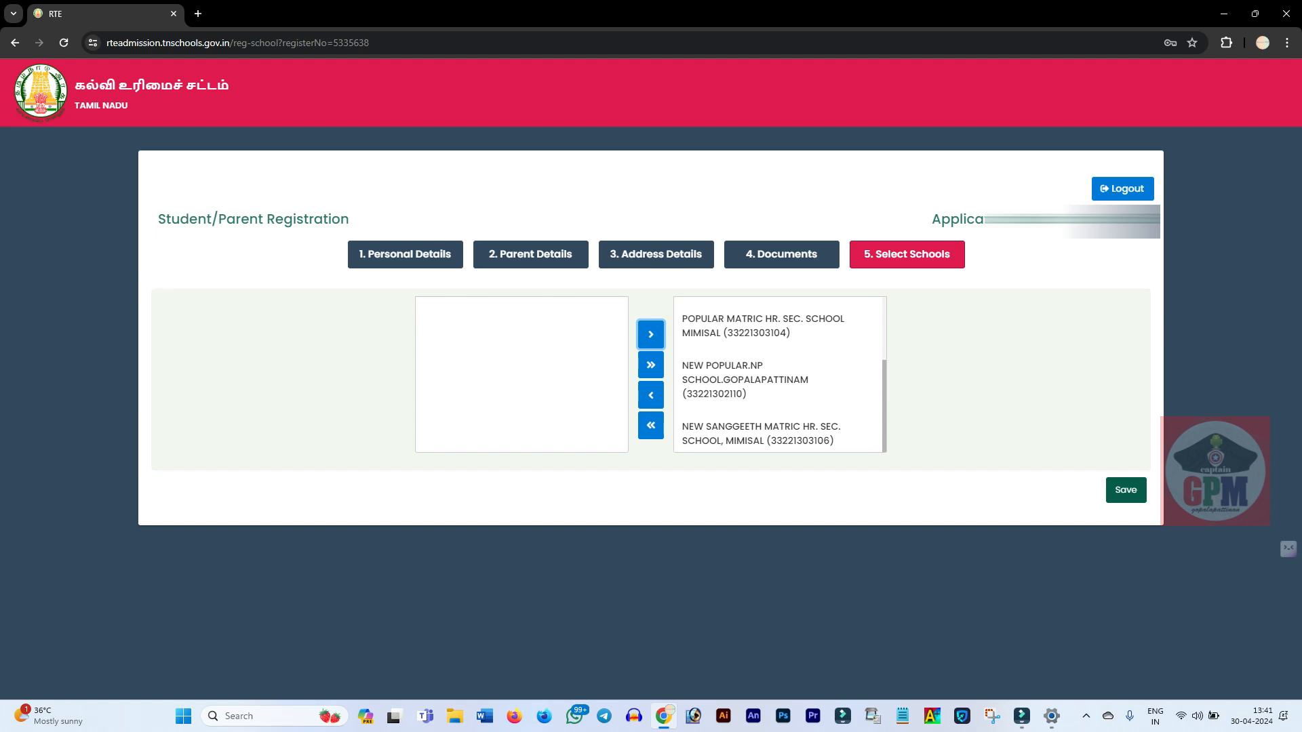